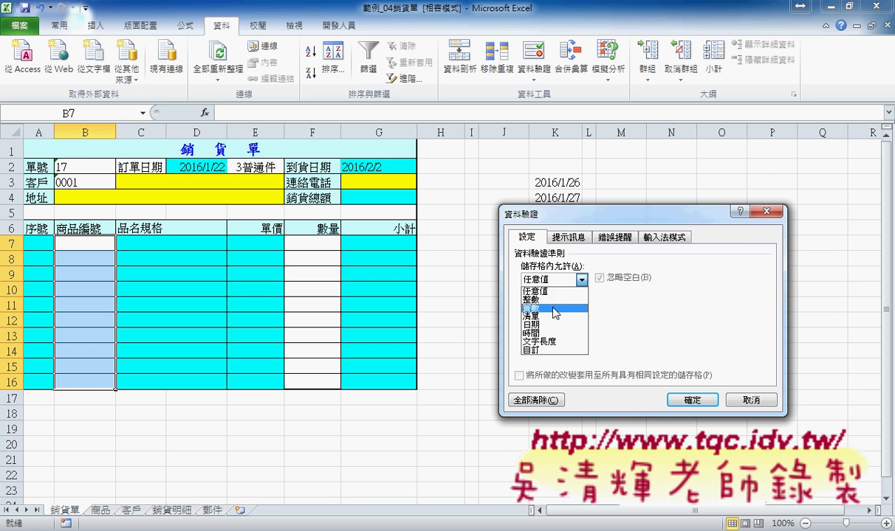
# Give B7:B16 a 清單 validation whose source is the pasted name =商品編號.
pyautogui.click(554, 316)
pyautogui.click(556, 333)
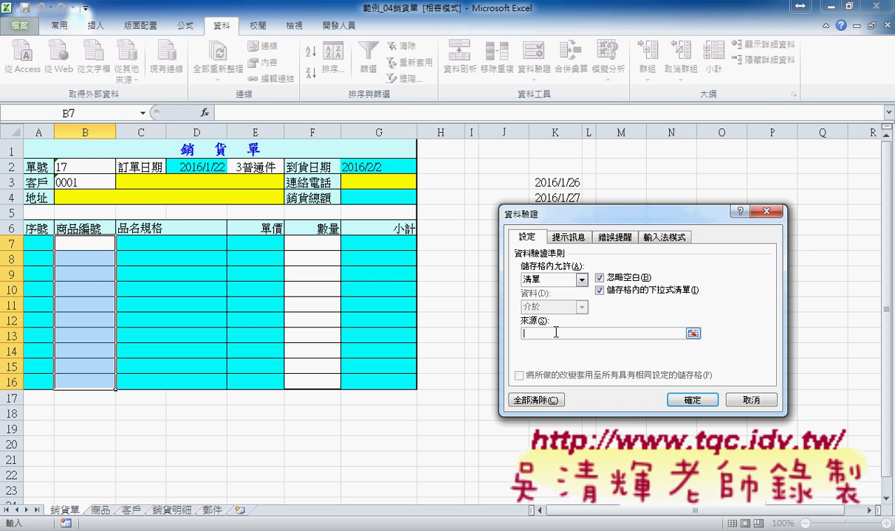
pyautogui.press('F3')
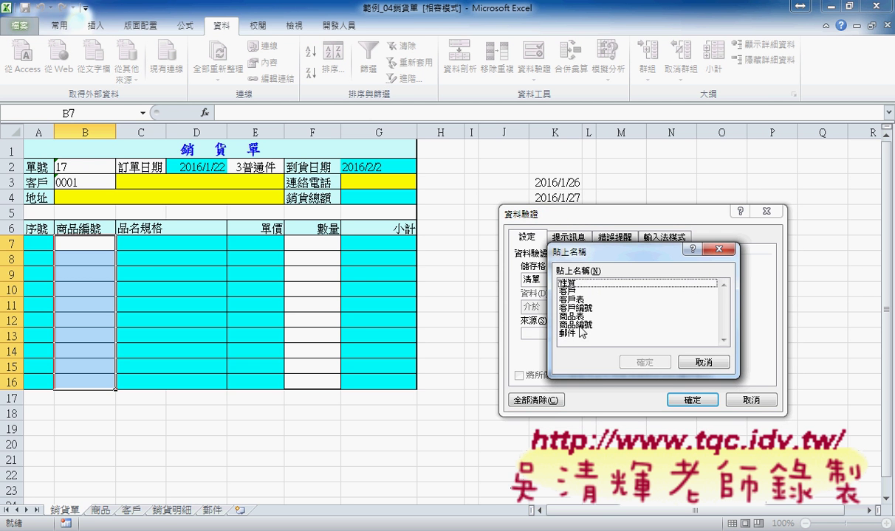
pyautogui.click(583, 326)
pyautogui.click(640, 361)
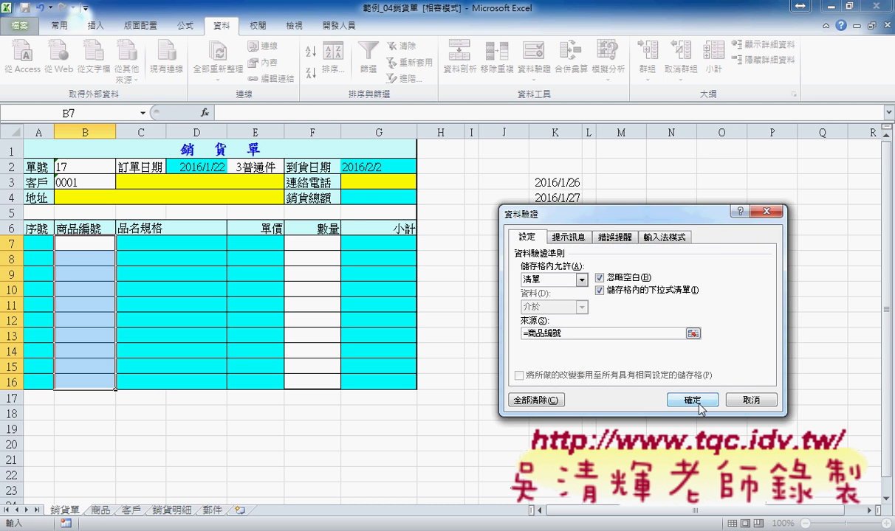
pyautogui.click(693, 400)
# Choose product code A1101 from B7's dropdown.
pyautogui.click(121, 243)
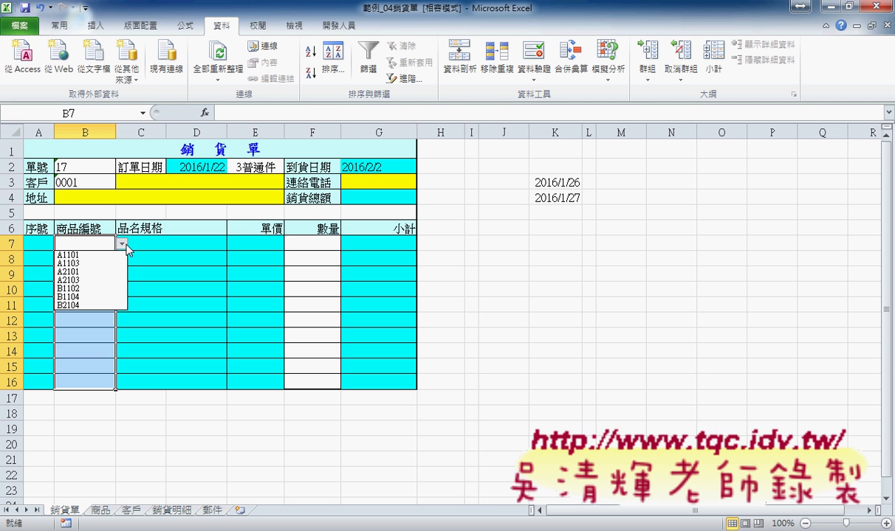
pyautogui.click(105, 256)
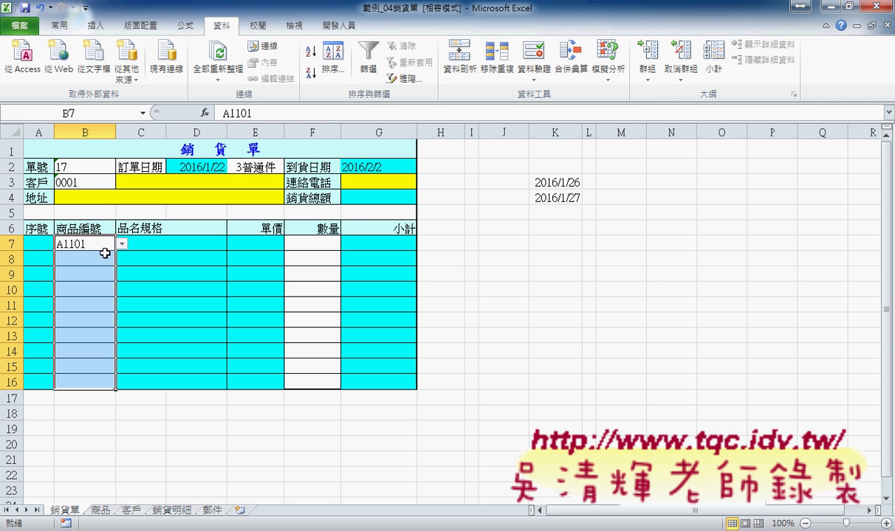
pyautogui.click(172, 235)
pyautogui.click(249, 235)
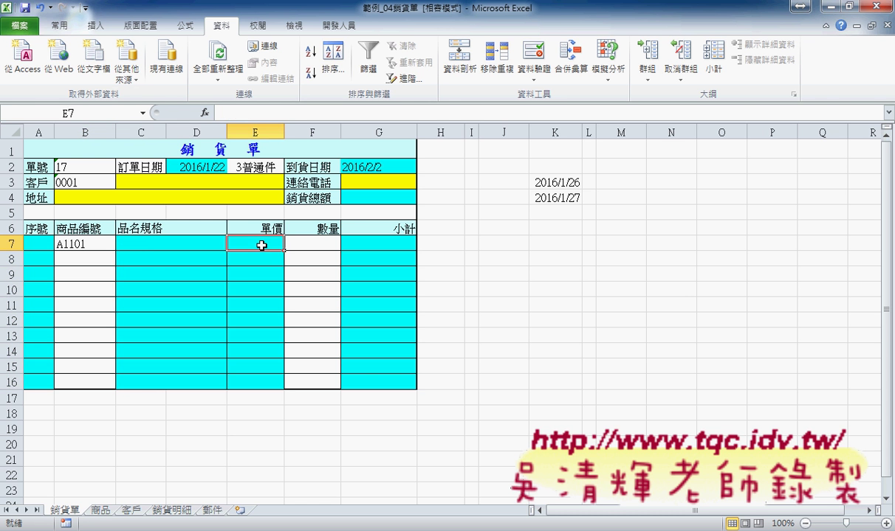
pyautogui.click(138, 236)
pyautogui.moveTo(144, 248); pyautogui.dragTo(251, 244)
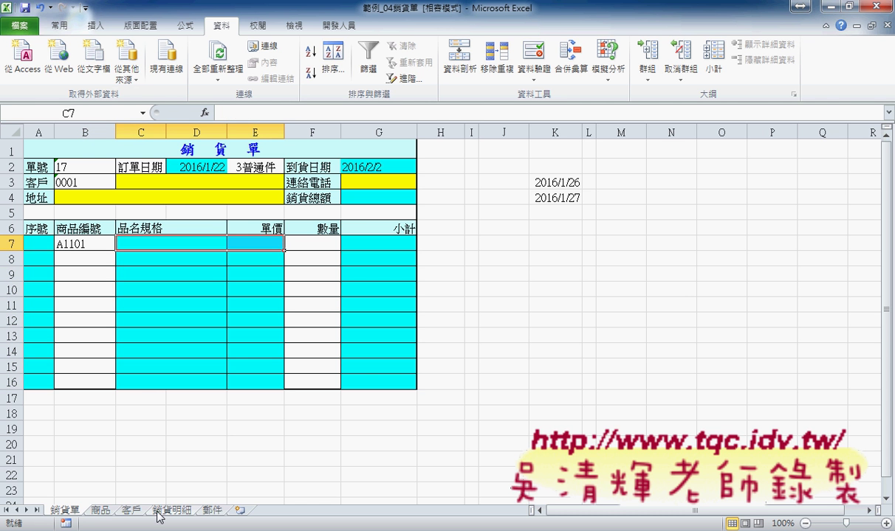
pyautogui.click(104, 515)
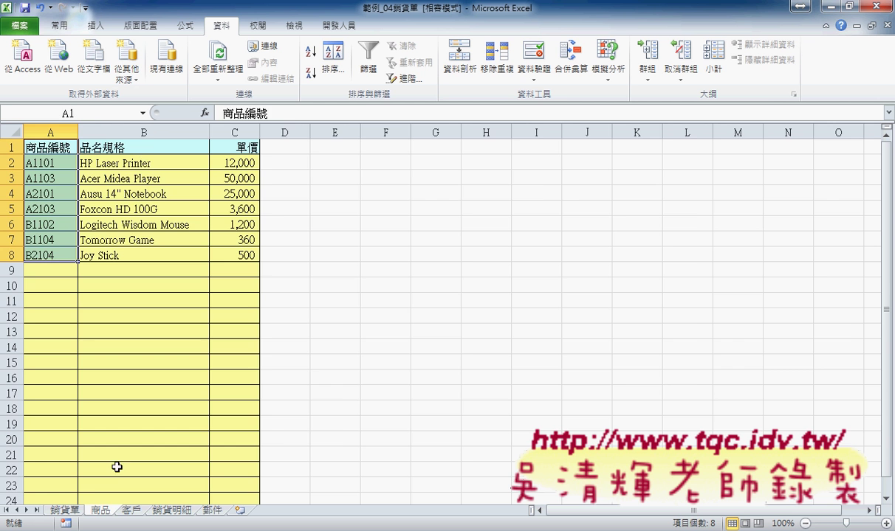
pyautogui.click(65, 509)
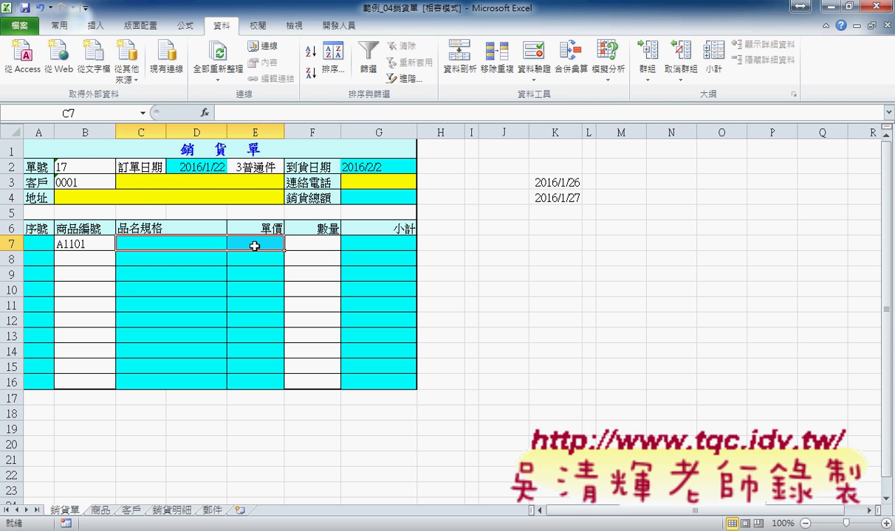
pyautogui.click(35, 241)
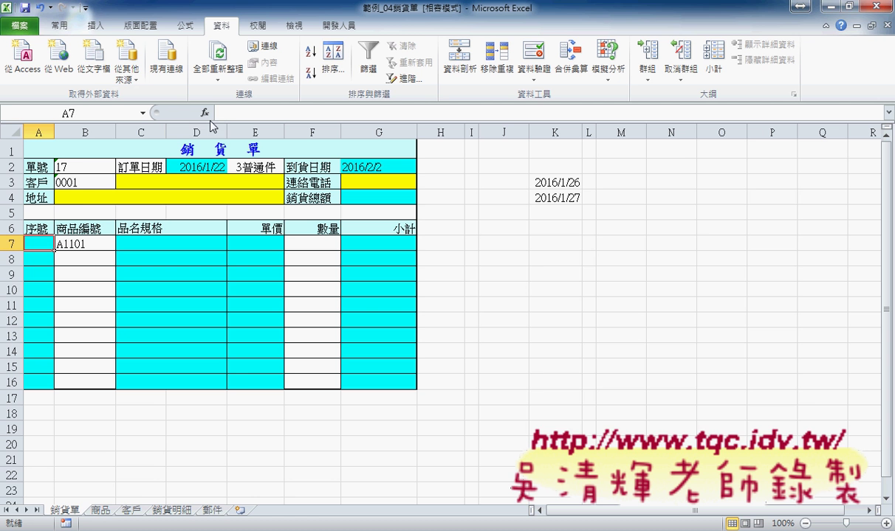
# Insert the ROW function from the 檢視與參照 category into A7.
pyautogui.click(205, 113)
pyautogui.click(628, 256)
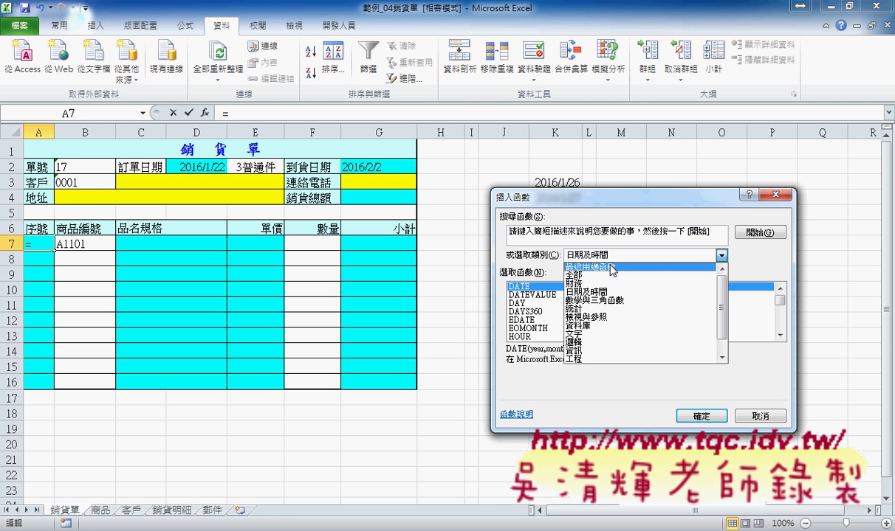
pyautogui.click(580, 308)
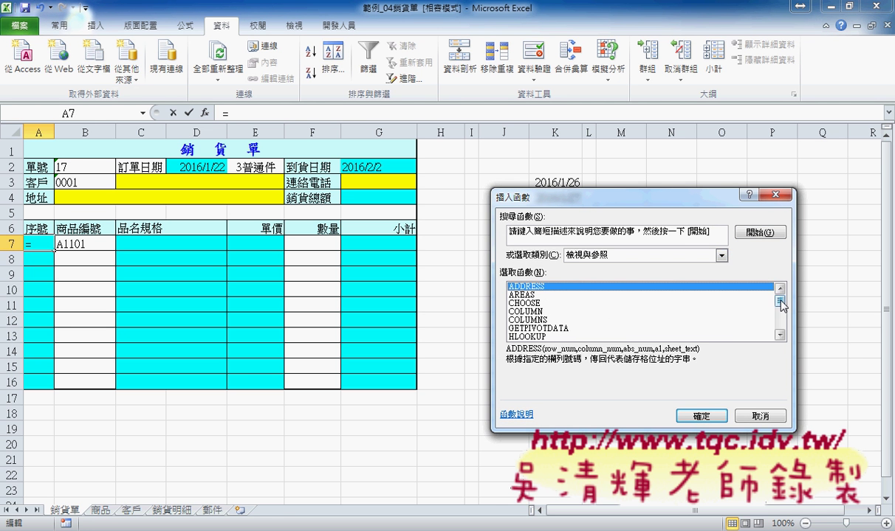
pyautogui.moveTo(779, 301); pyautogui.dragTo(780, 324)
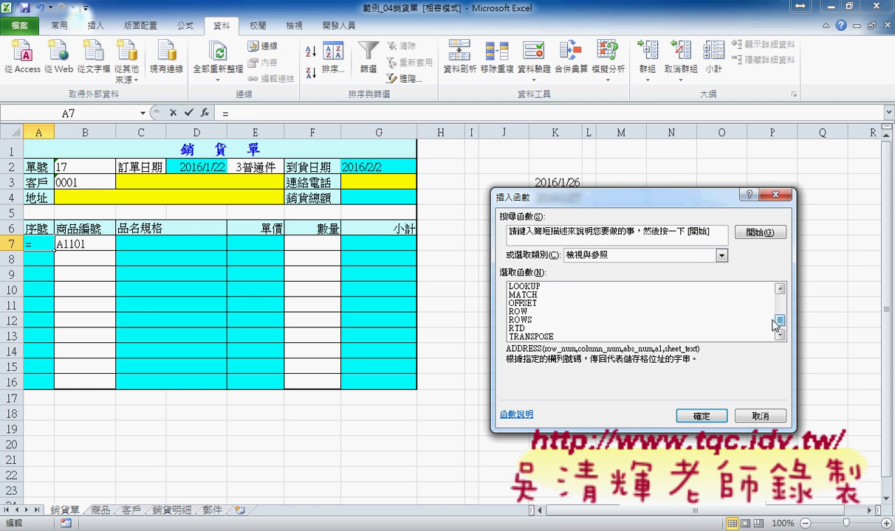
pyautogui.click(516, 311)
pyautogui.click(699, 416)
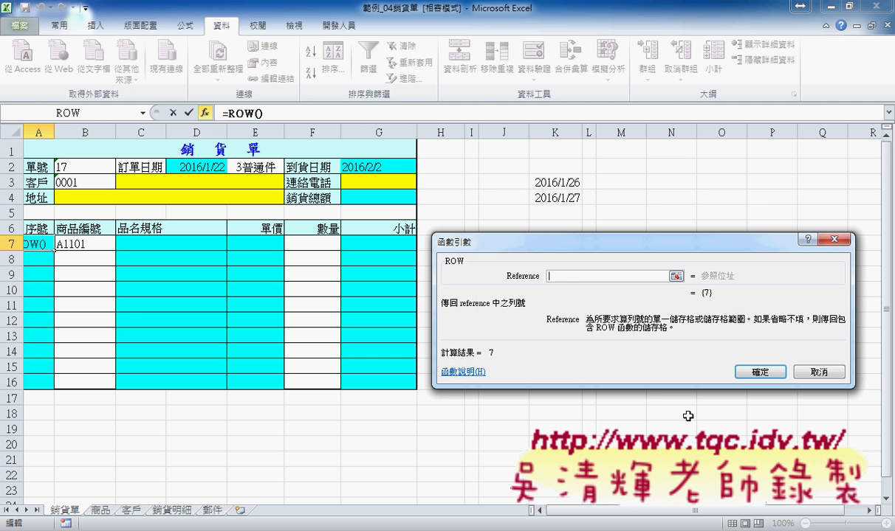
pyautogui.click(758, 371)
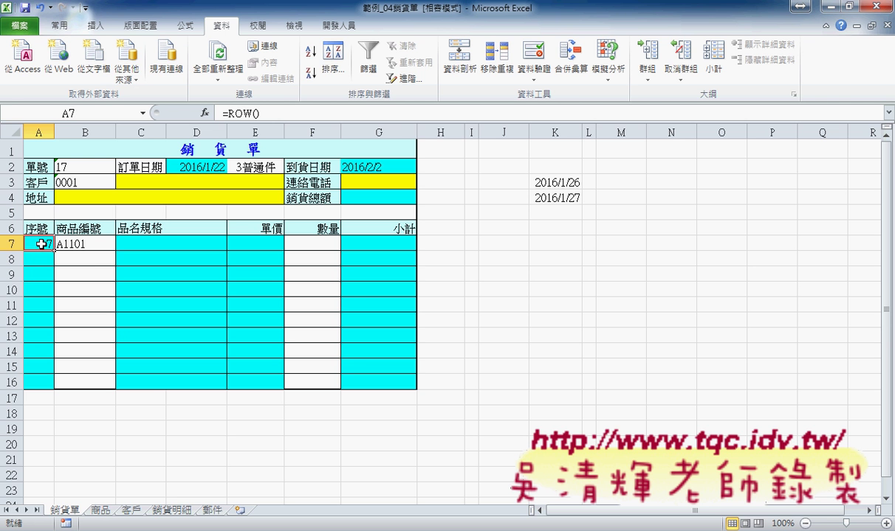
# Change A7's formula to =ROW()-6 and fill it down to A16.
pyautogui.click(309, 115)
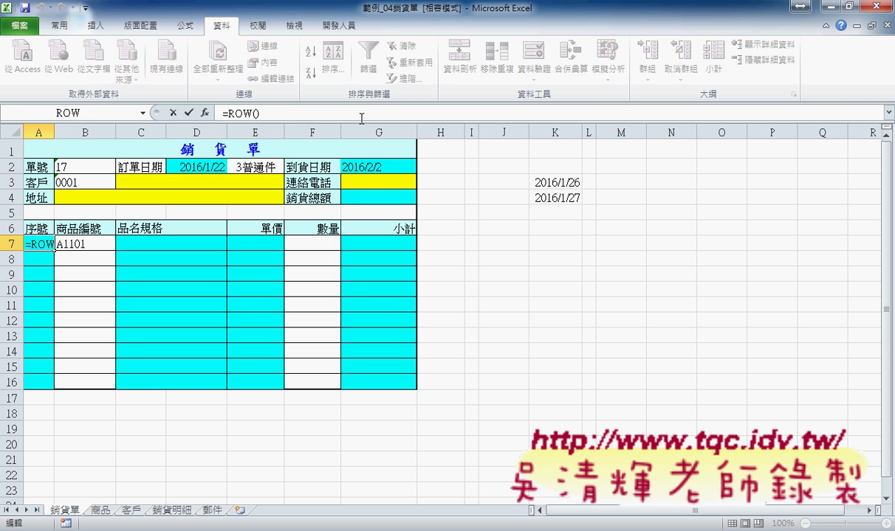
pyautogui.write('-')
pyautogui.write('6')
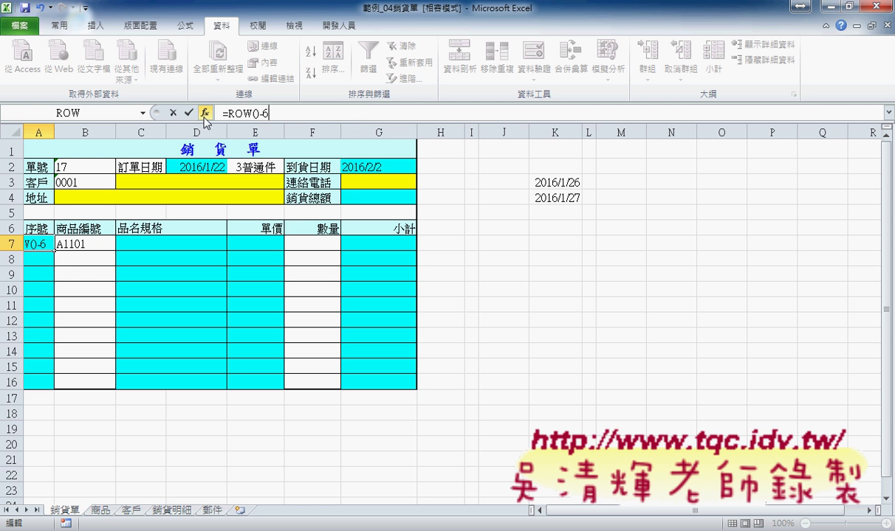
pyautogui.click(189, 112)
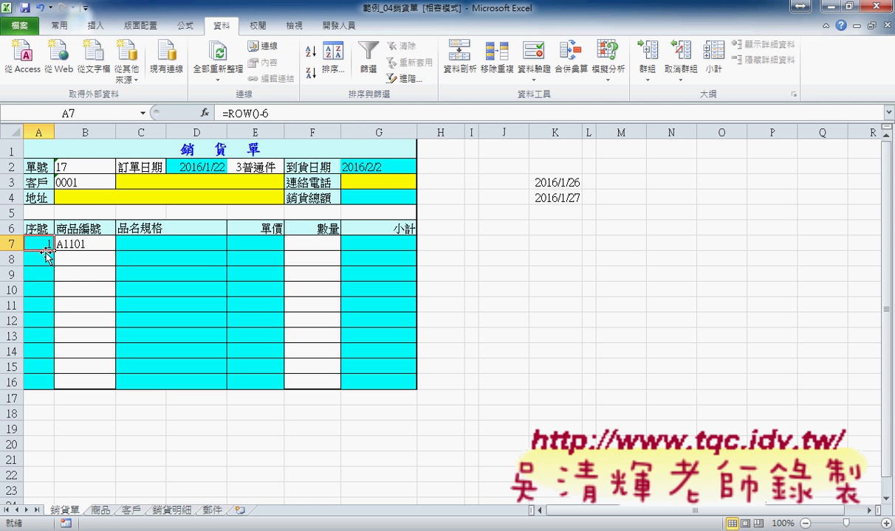
pyautogui.moveTo(53, 251); pyautogui.dragTo(53, 382)
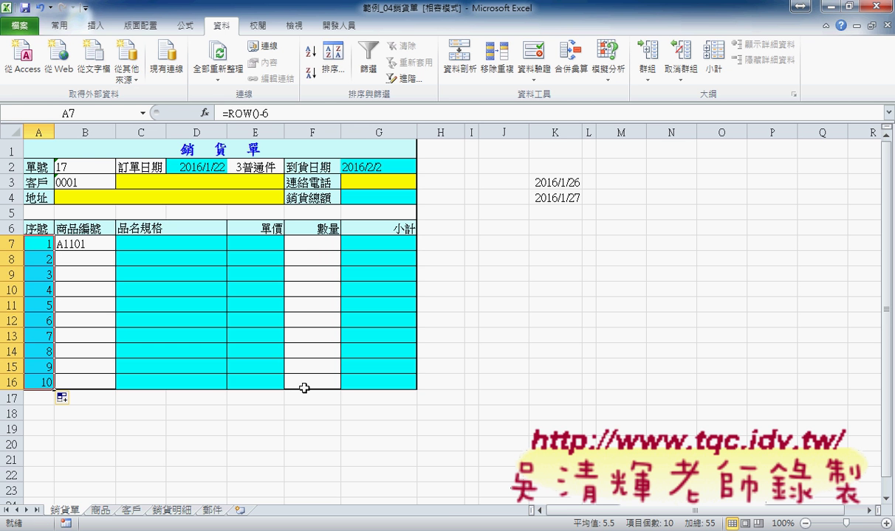
pyautogui.click(90, 244)
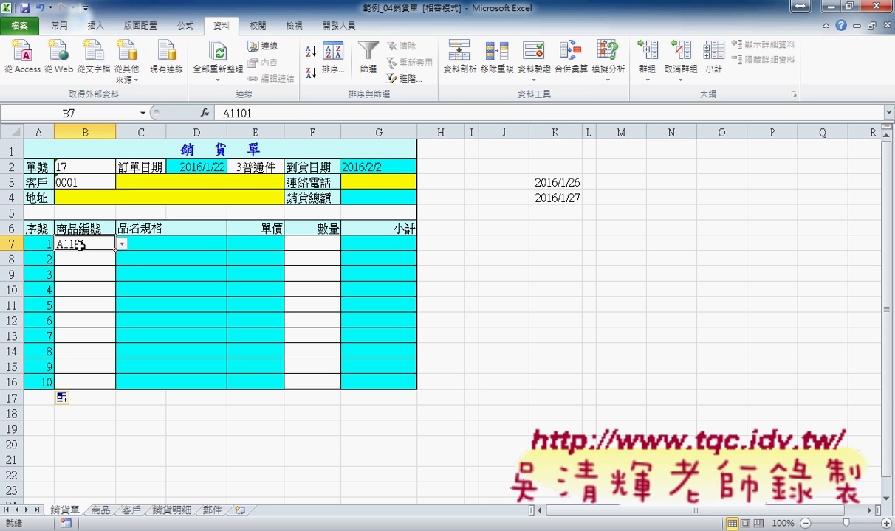
pyautogui.click(33, 245)
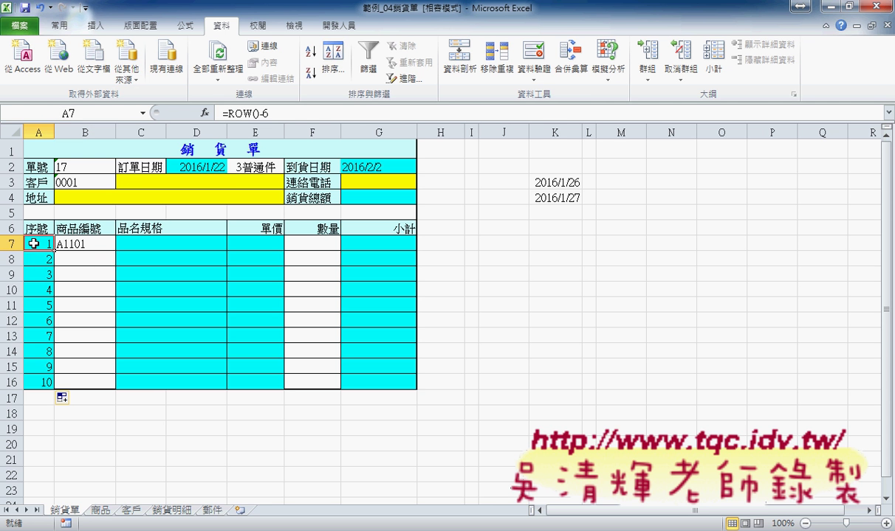
pyautogui.click(92, 243)
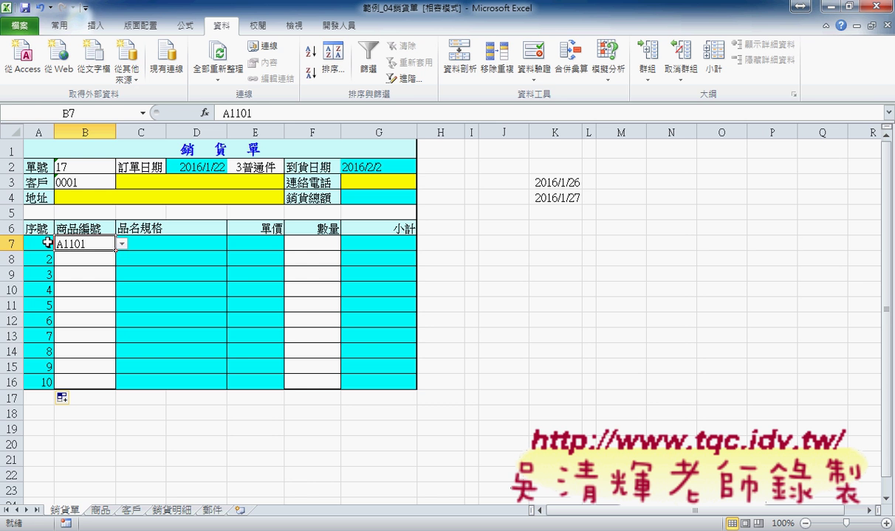
pyautogui.click(45, 244)
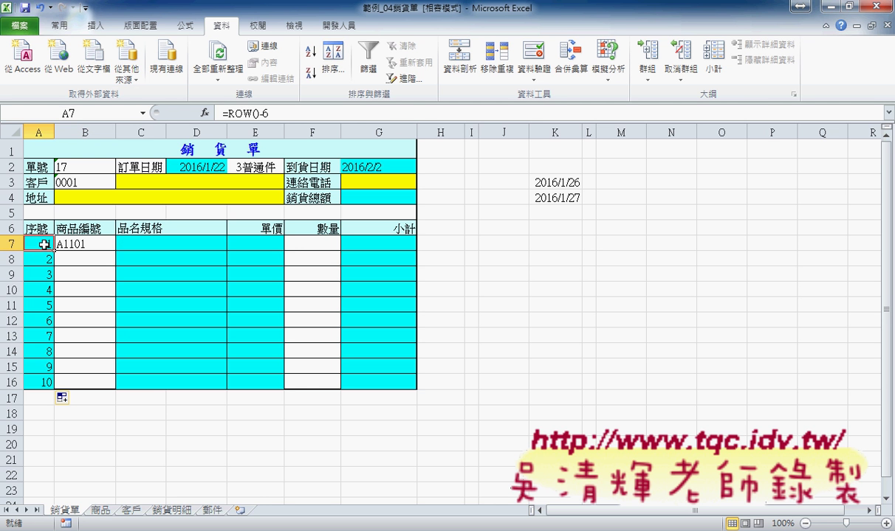
# Cut ROW() out of A7's formula and insert the IF function from the 邏輯 category.
pyautogui.moveTo(228, 113); pyautogui.dragTo(260, 113)
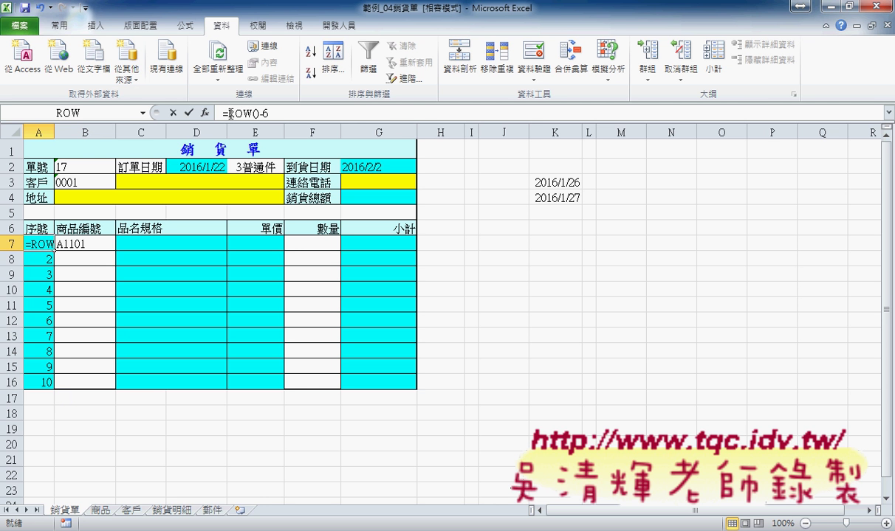
pyautogui.rightClick(264, 113)
pyautogui.click(278, 115)
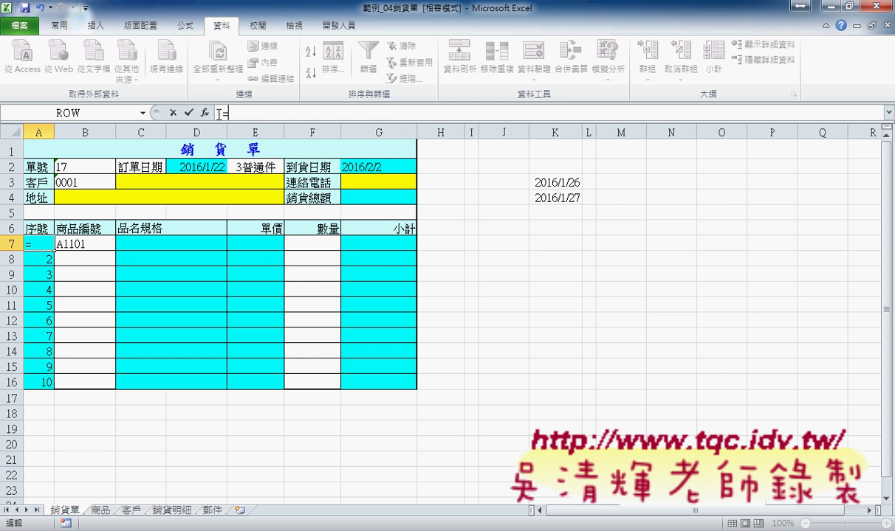
pyautogui.click(207, 114)
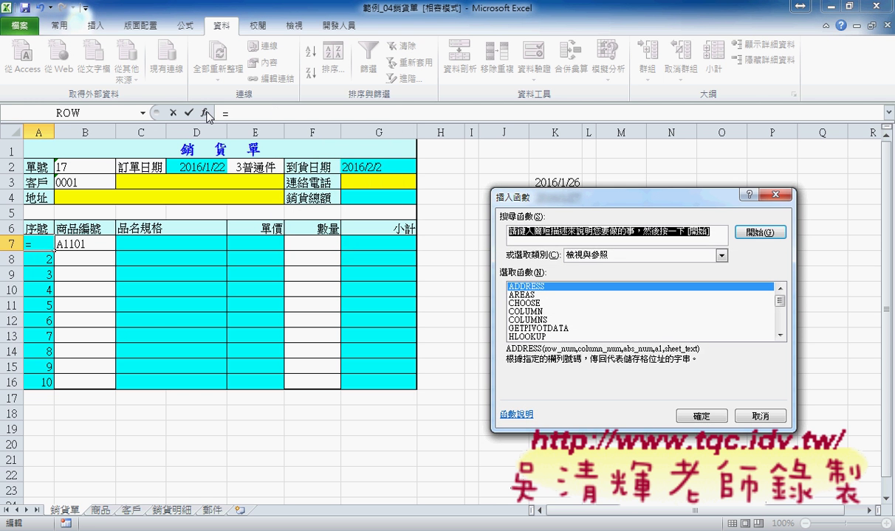
pyautogui.click(600, 256)
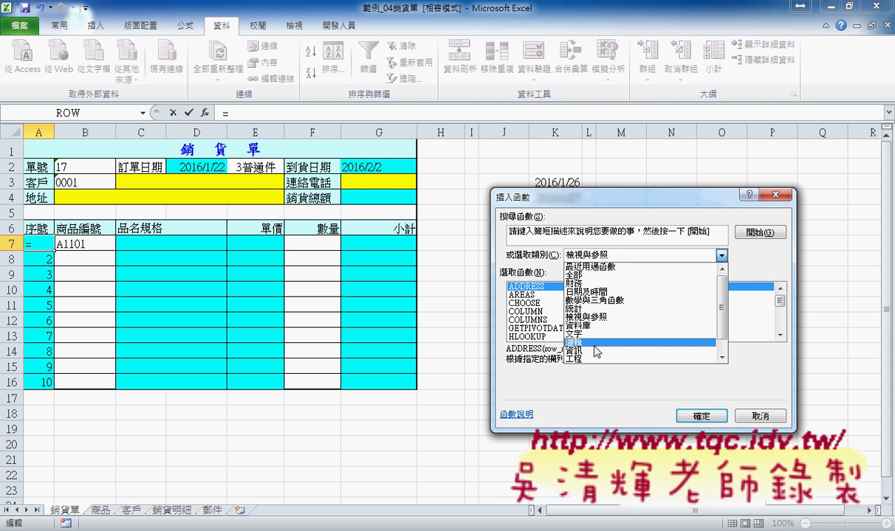
pyautogui.click(580, 342)
pyautogui.click(517, 302)
pyautogui.click(701, 415)
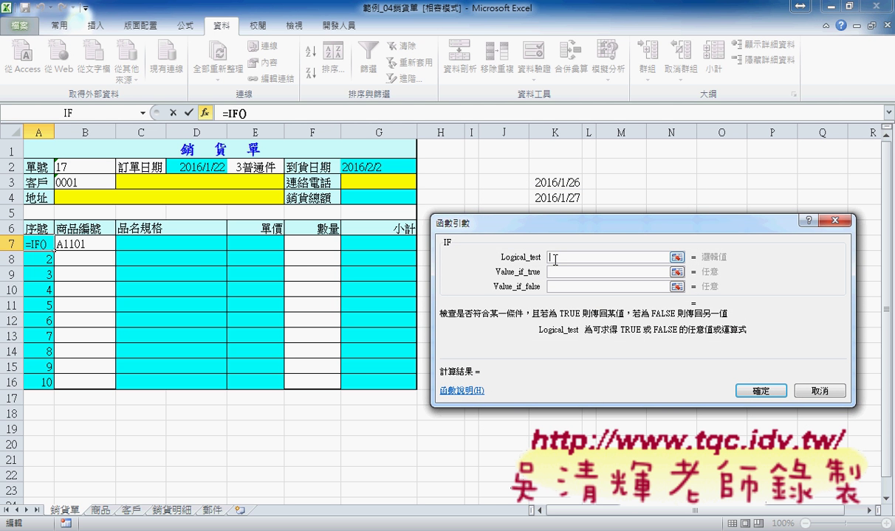
# Set IF's test to B7="", its true value to "", and its false value to ROW()-6.
pyautogui.click(81, 245)
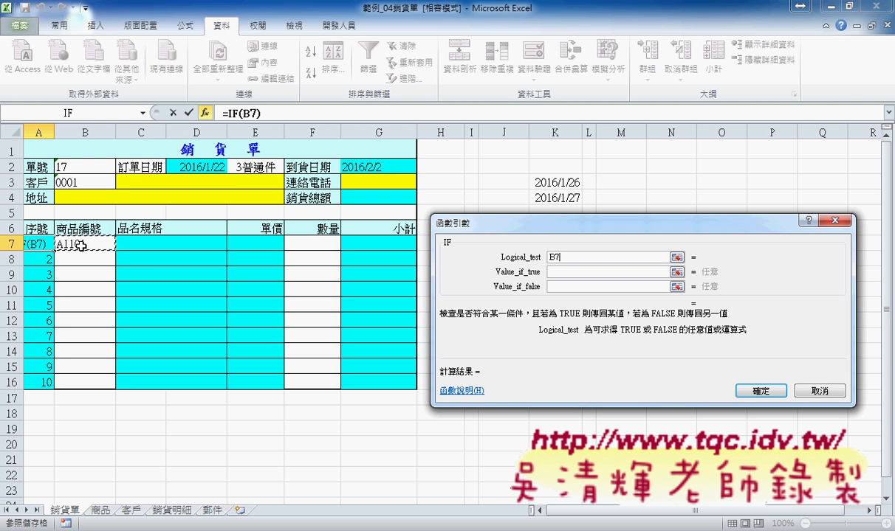
pyautogui.write('=""')
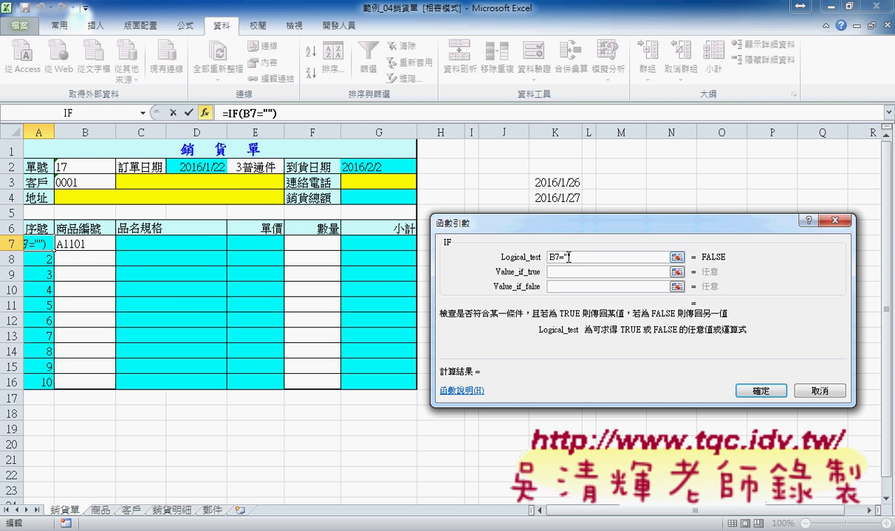
pyautogui.click(540, 272)
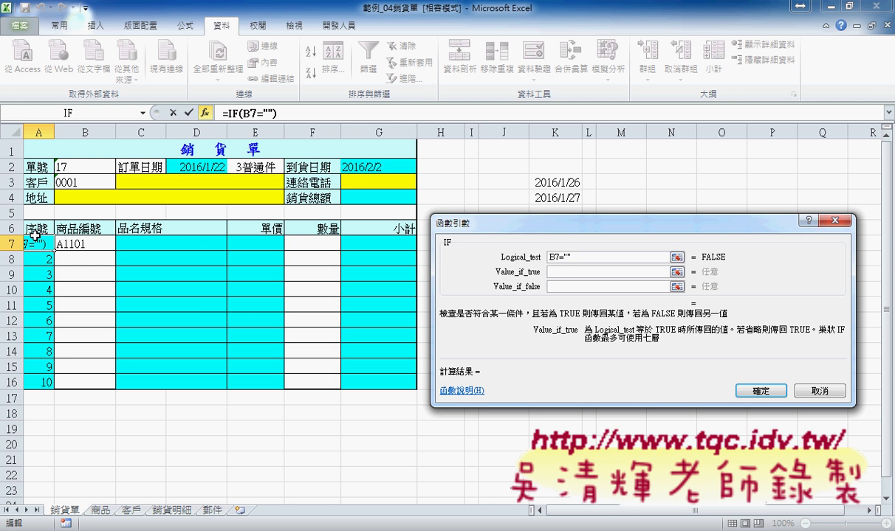
pyautogui.write('""')
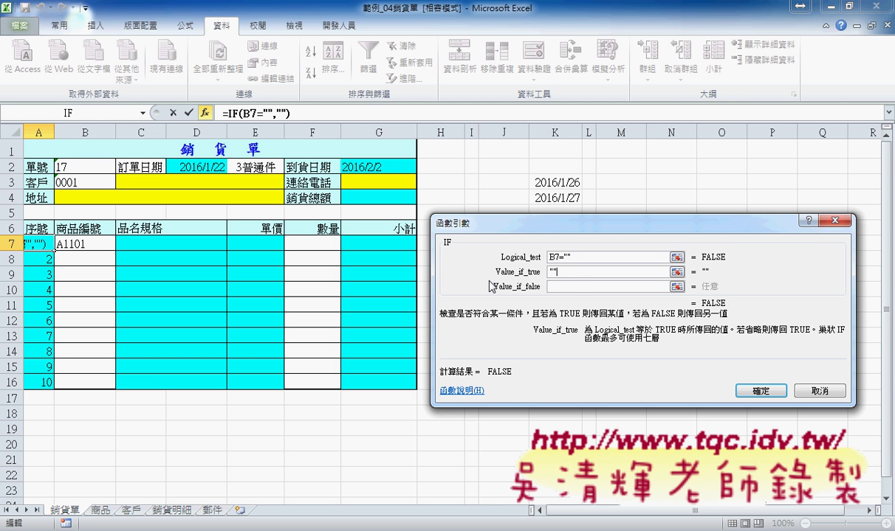
pyautogui.press('Tab')
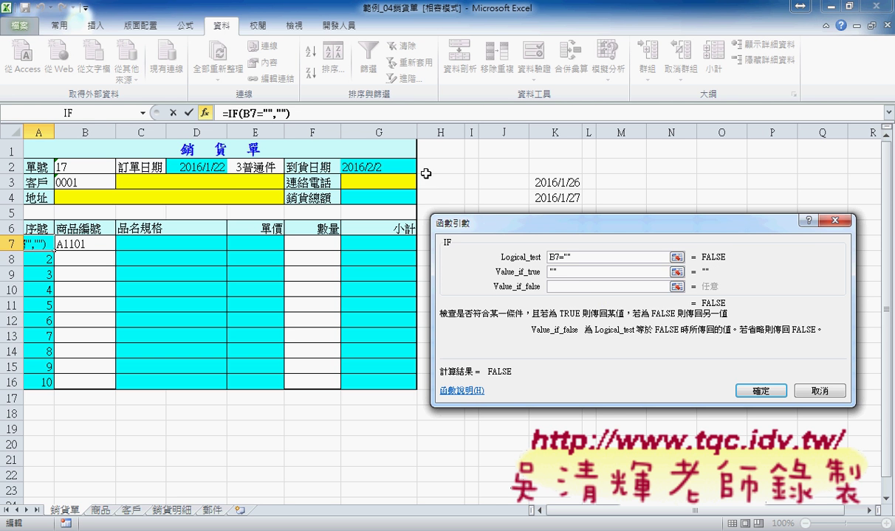
pyautogui.rightClick(550, 286)
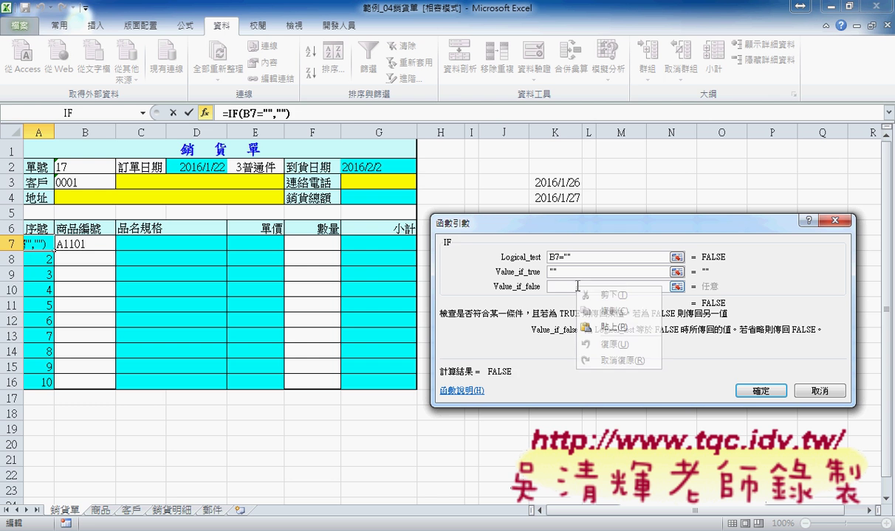
pyautogui.click(603, 329)
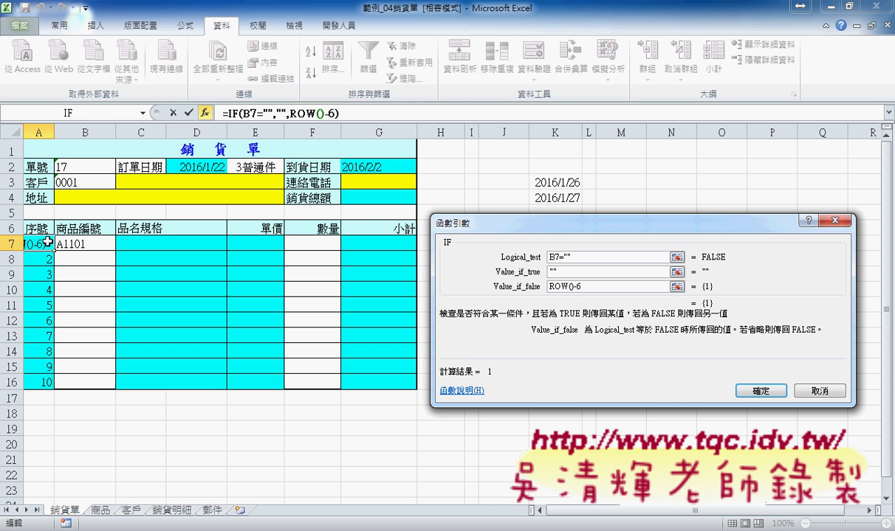
pyautogui.click(758, 387)
# Fill A7's IF formula down to A16 and choose A1103 in B8's dropdown.
pyautogui.moveTo(54, 251); pyautogui.dragTo(51, 394)
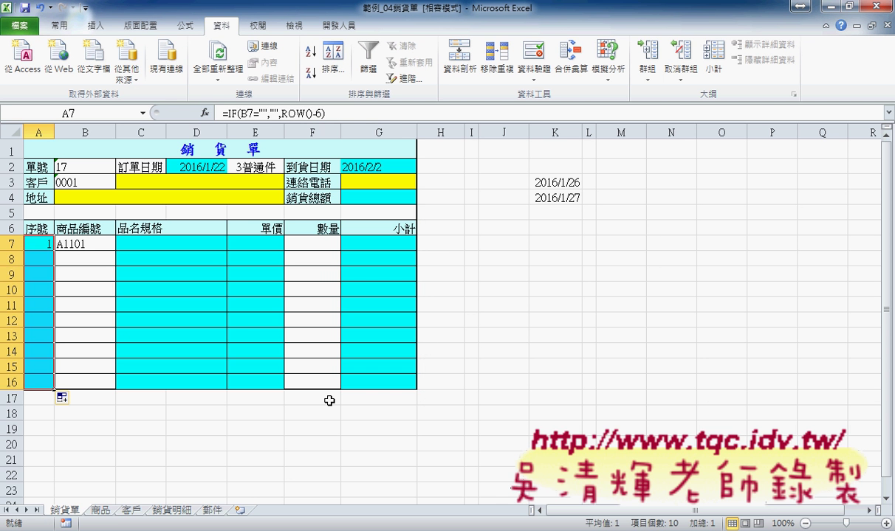
pyautogui.click(98, 257)
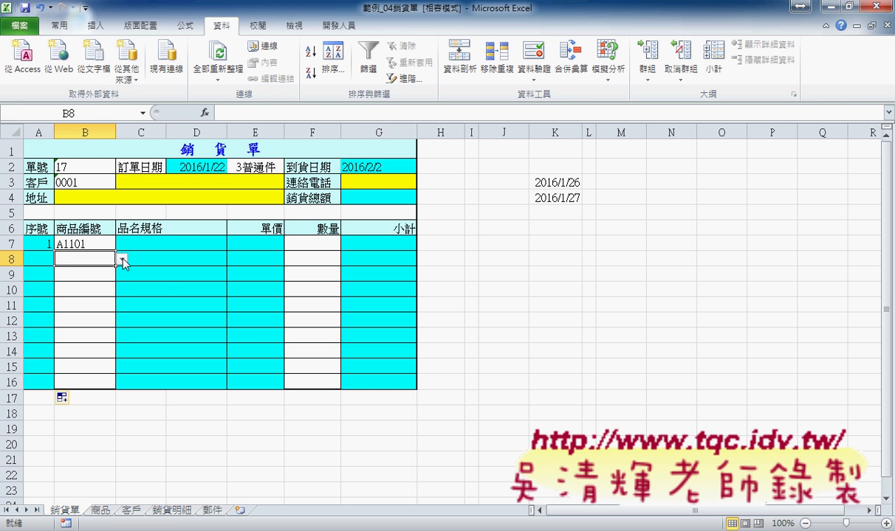
pyautogui.click(122, 259)
pyautogui.click(116, 284)
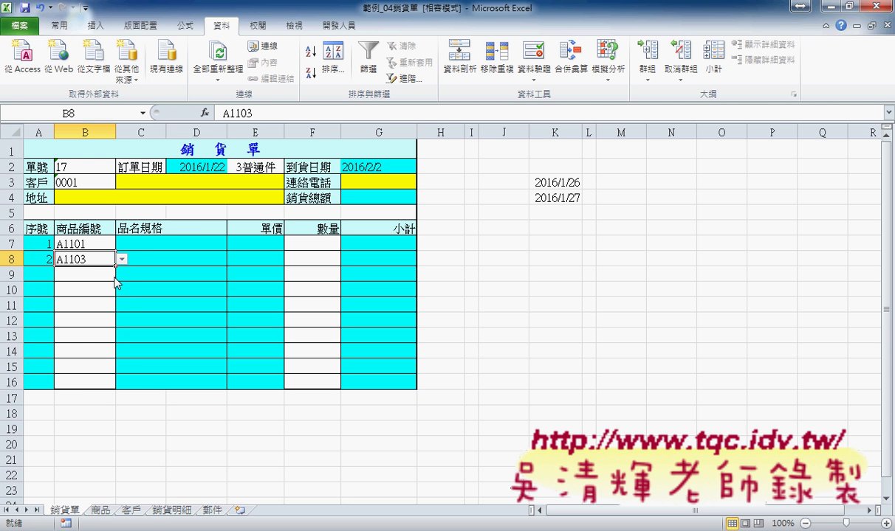
pyautogui.click(48, 244)
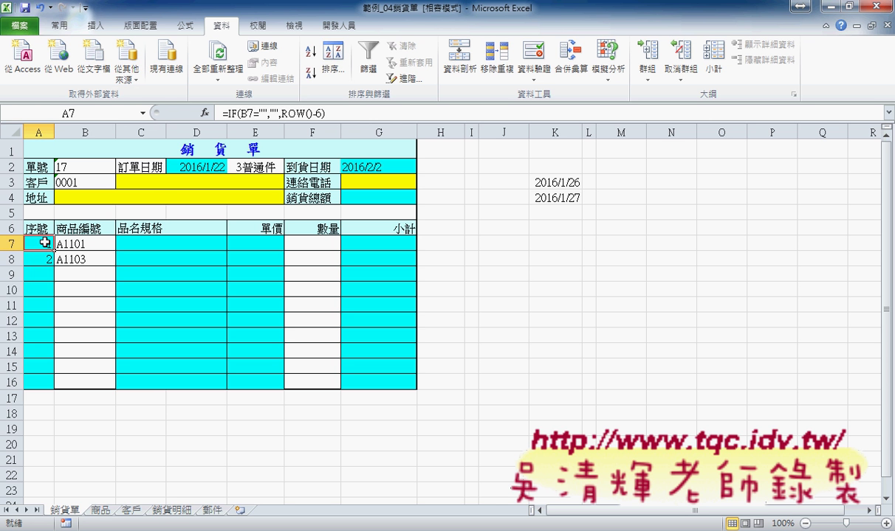
pyautogui.click(237, 113)
# Change IF's Value_if_false in A7 to TEXT(ROW()-6,"00").
pyautogui.click(205, 113)
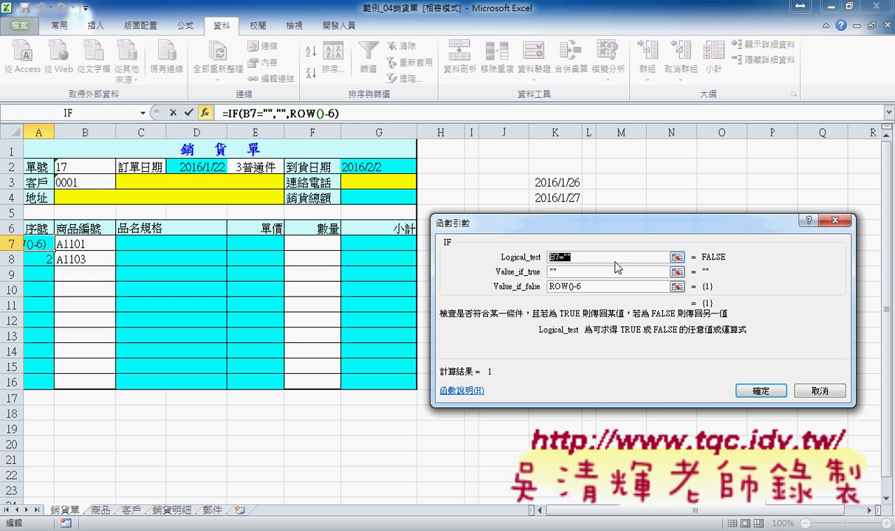
pyautogui.moveTo(550, 287); pyautogui.dragTo(608, 287)
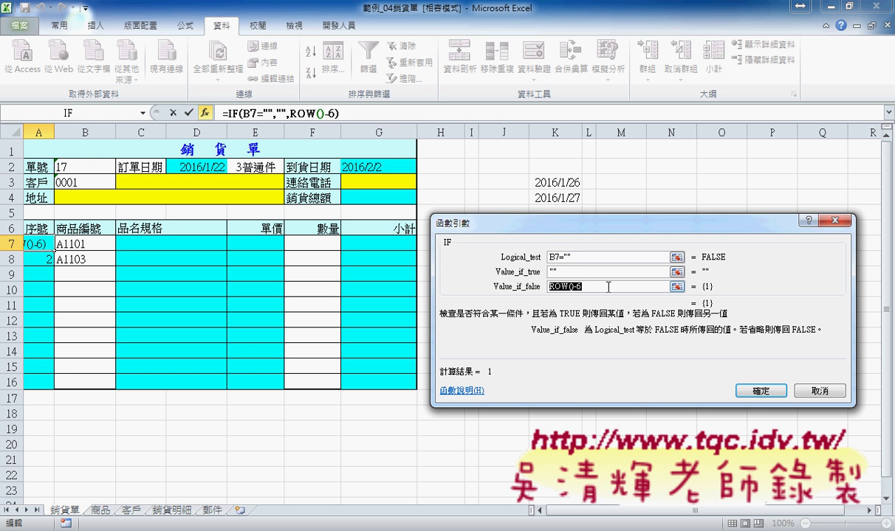
pyautogui.click(550, 288)
pyautogui.write('fo')
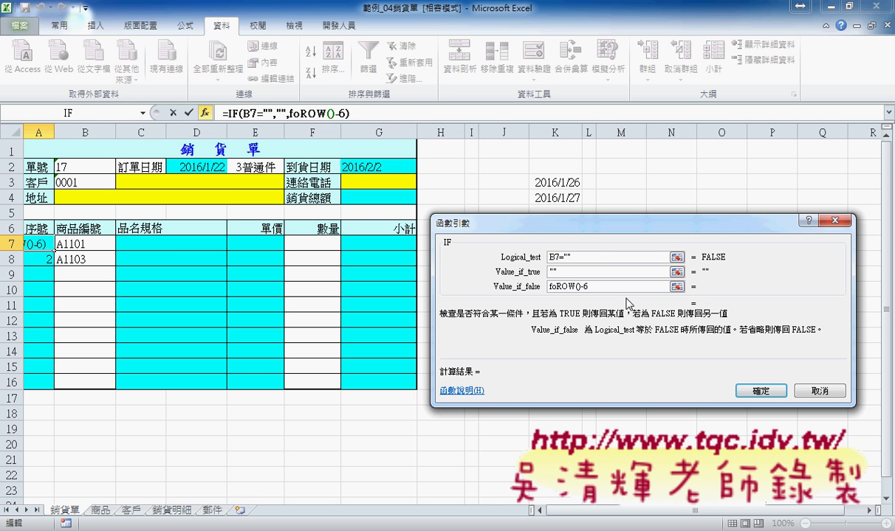
pyautogui.write('rma')
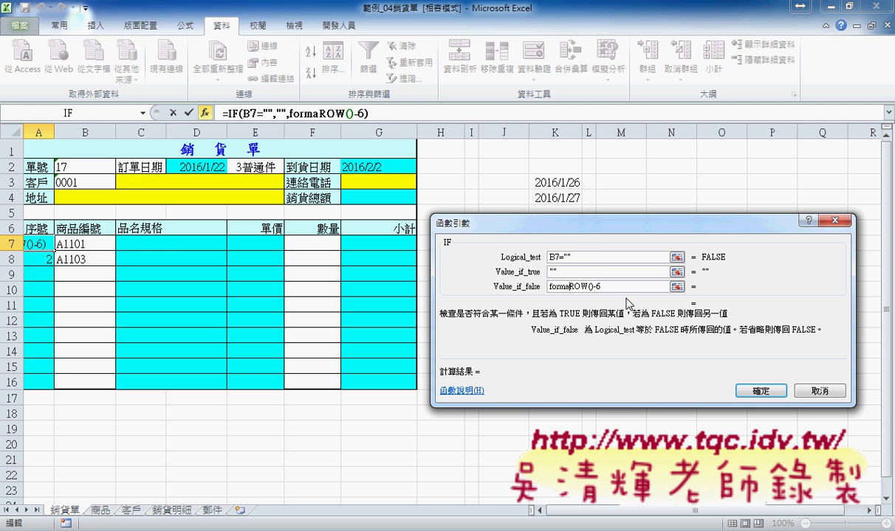
pyautogui.write('t(')
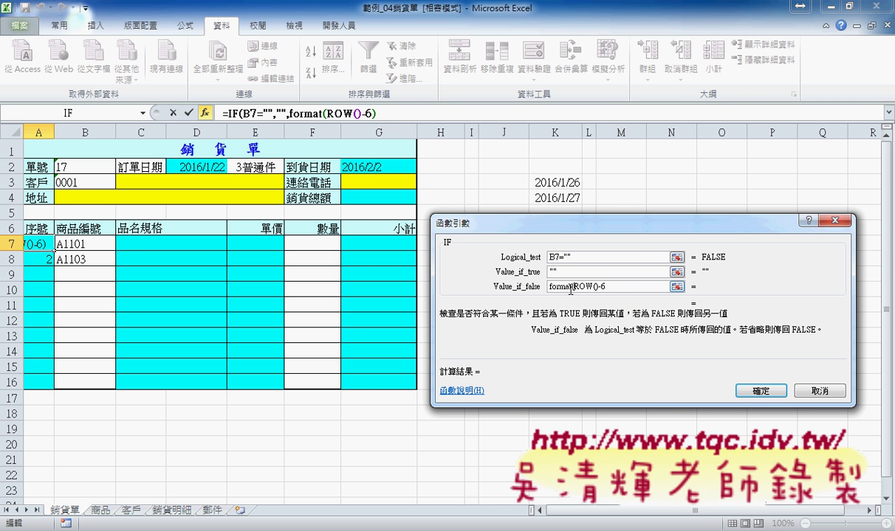
pyautogui.moveTo(571, 290); pyautogui.dragTo(519, 293)
pyautogui.write('te')
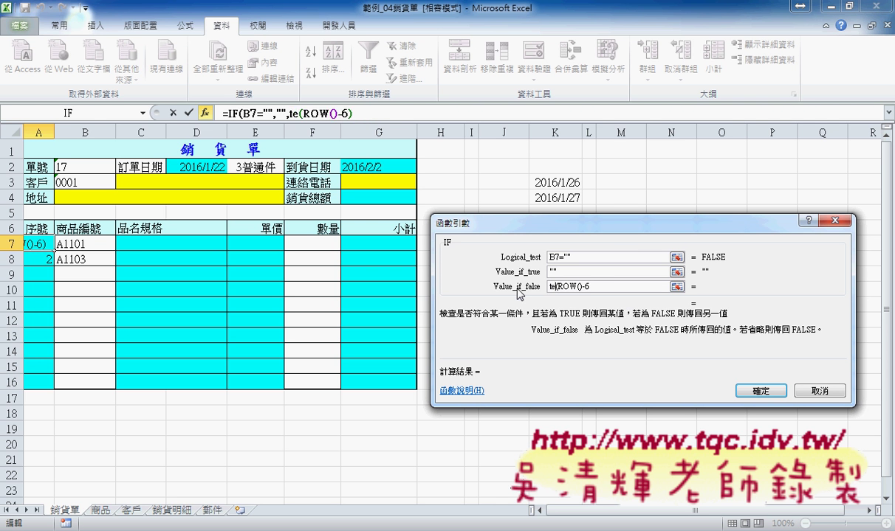
pyautogui.write('xt')
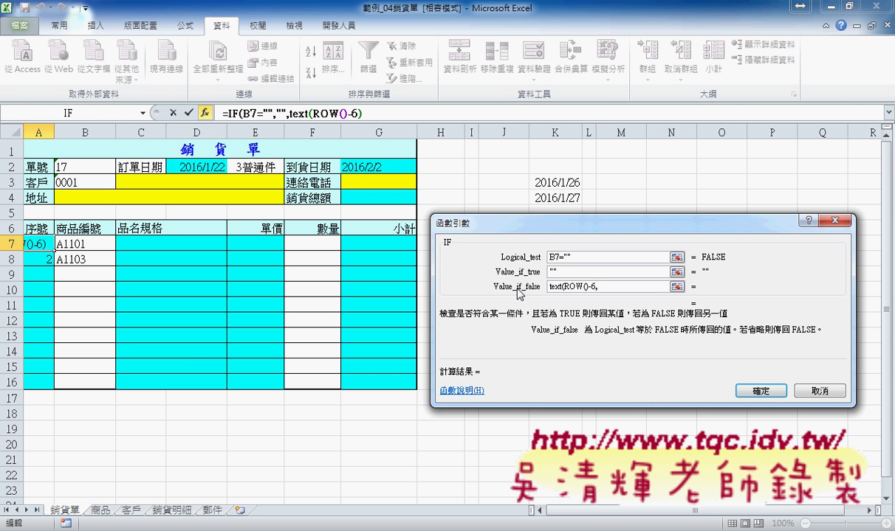
pyautogui.write('"')
pyautogui.write('"')
pyautogui.write('00')
pyautogui.write(')')
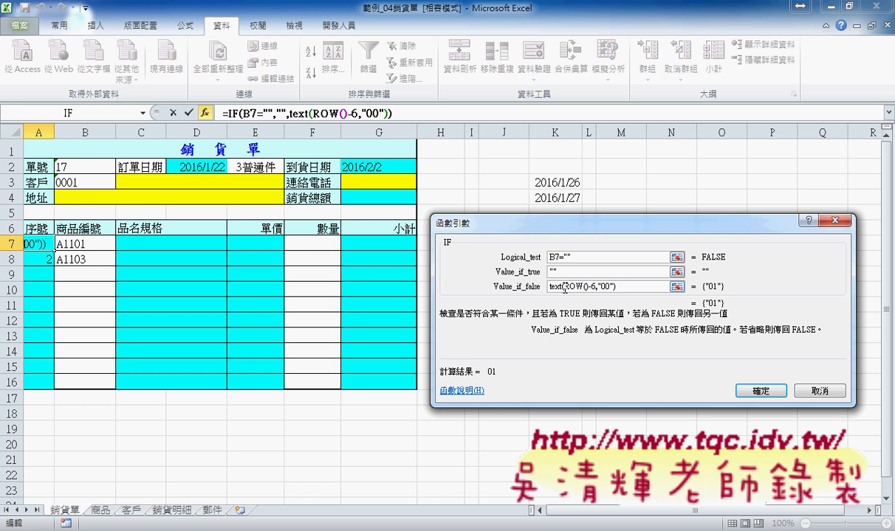
pyautogui.moveTo(564, 287); pyautogui.dragTo(593, 287)
pyautogui.moveTo(599, 286); pyautogui.dragTo(636, 288)
pyautogui.click(765, 397)
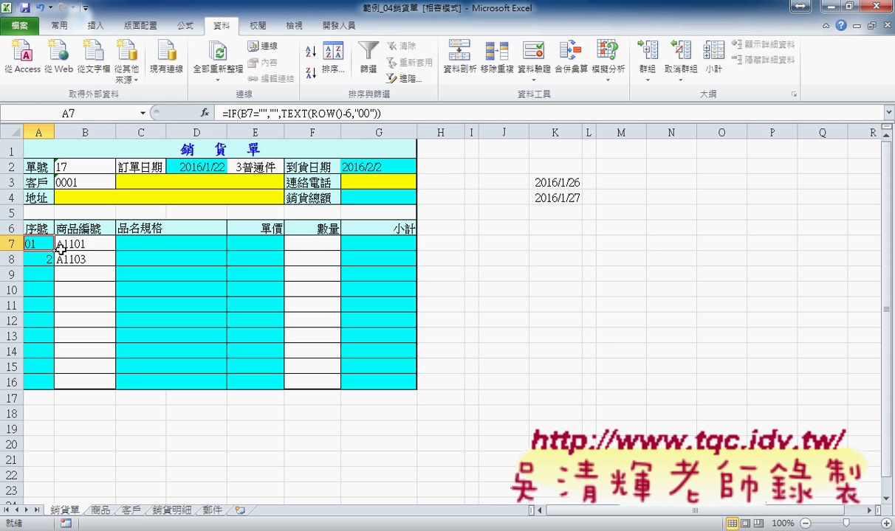
# Fill the zero-padded formula down to A16 and select the 數量 cells F7:F16.
pyautogui.moveTo(54, 250); pyautogui.dragTo(54, 383)
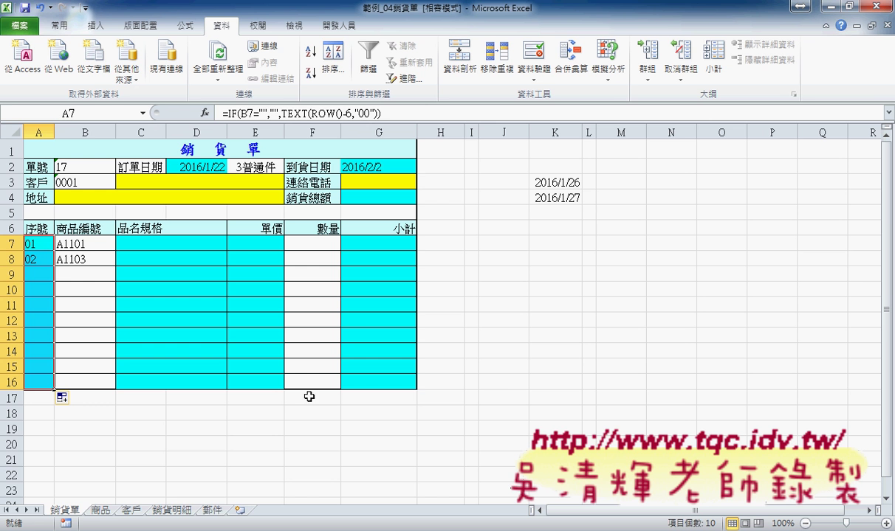
pyautogui.click(307, 242)
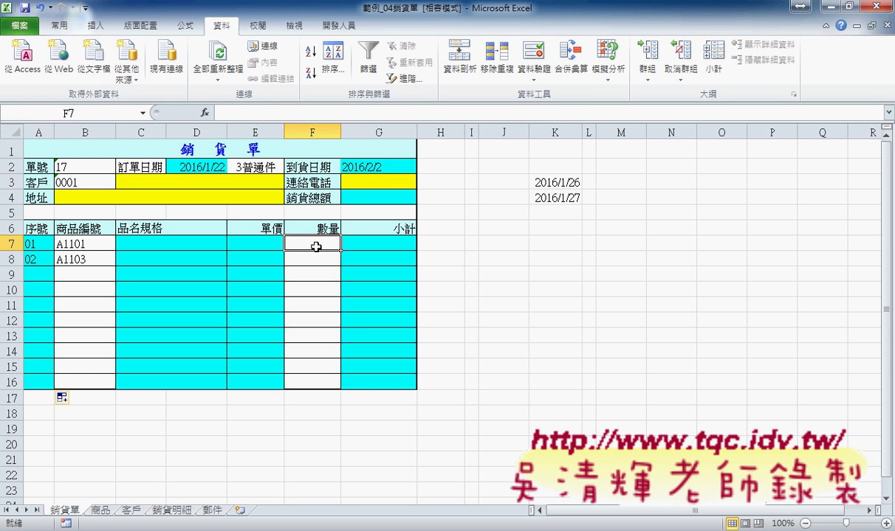
pyautogui.moveTo(314, 246); pyautogui.dragTo(315, 380)
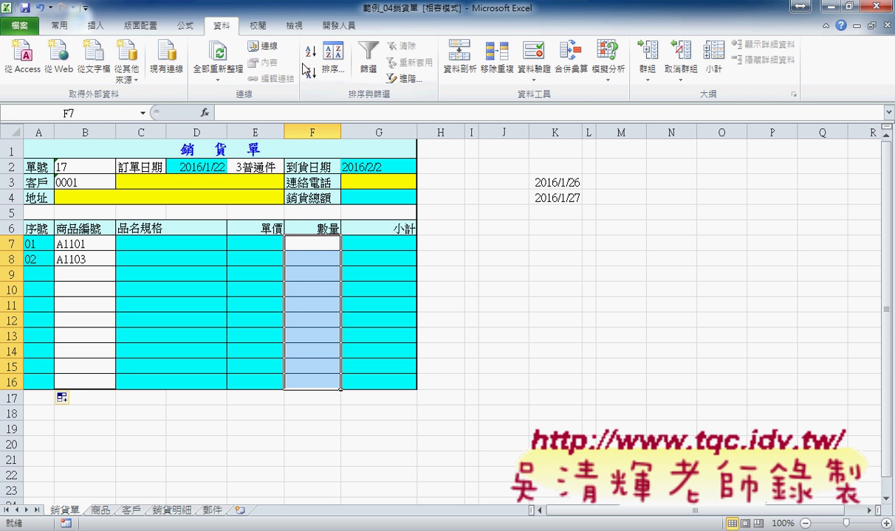
# Give F7:F16 a 清單 validation with source 1,2,3,4,5.
pyautogui.click(533, 55)
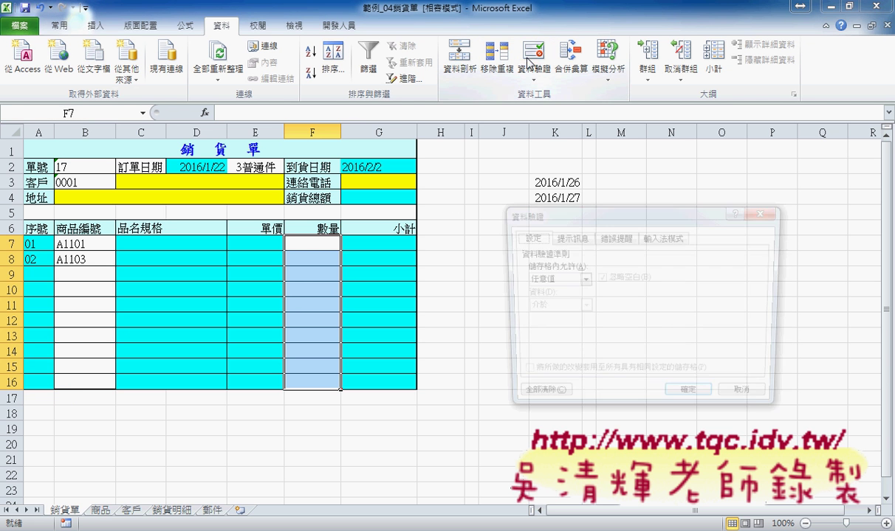
pyautogui.click(581, 279)
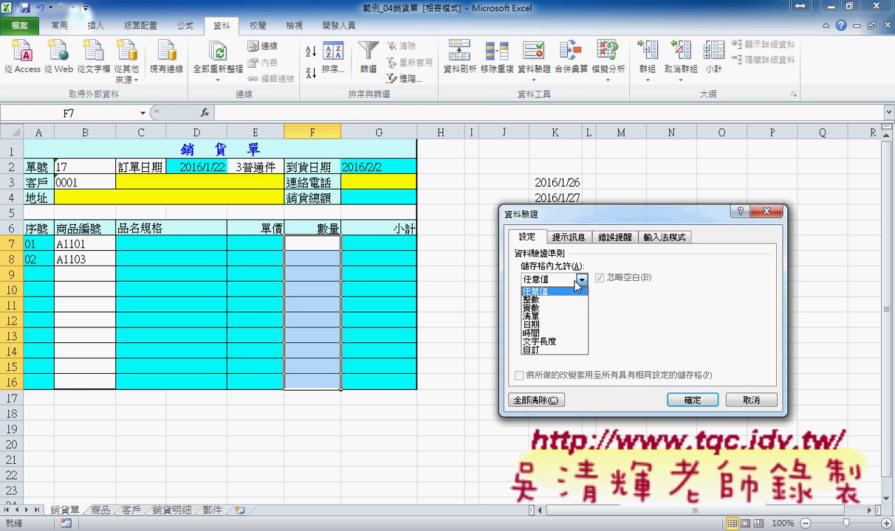
pyautogui.click(555, 317)
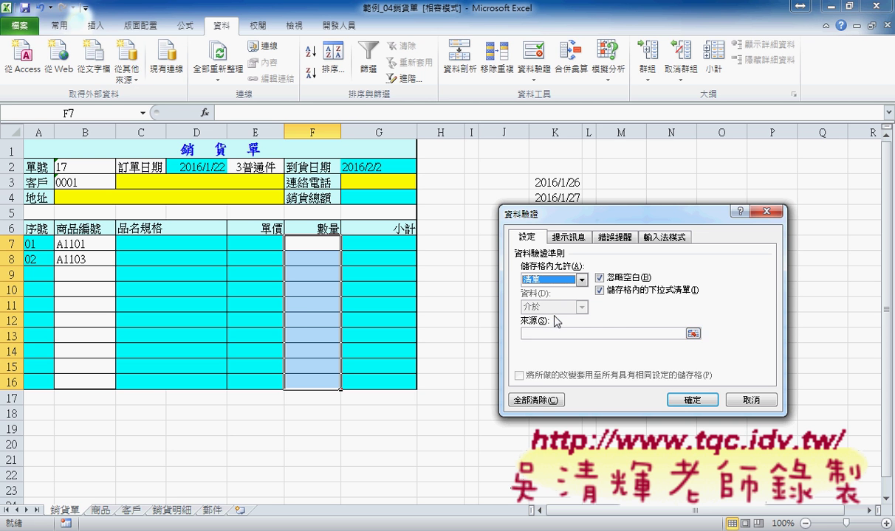
pyautogui.click(558, 332)
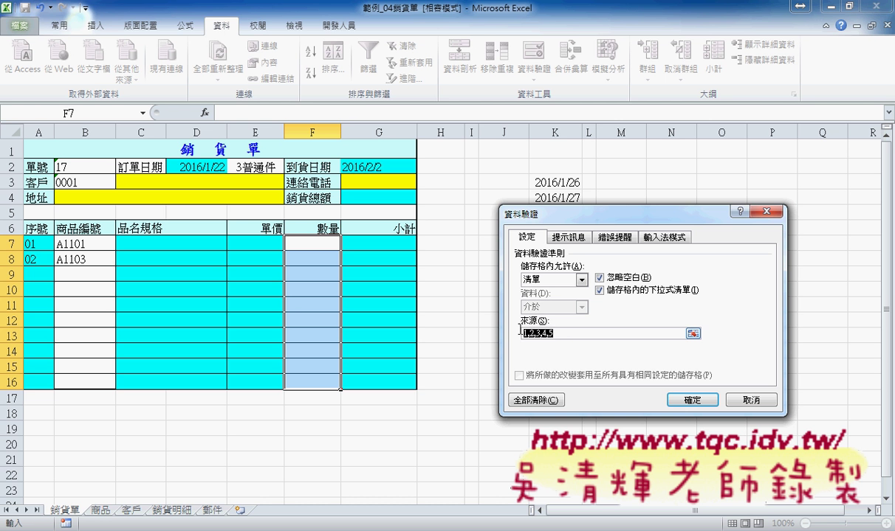
pyautogui.moveTo(521, 334); pyautogui.dragTo(549, 334)
pyautogui.click(694, 405)
# Choose quantity 1 from F7's dropdown.
pyautogui.click(346, 244)
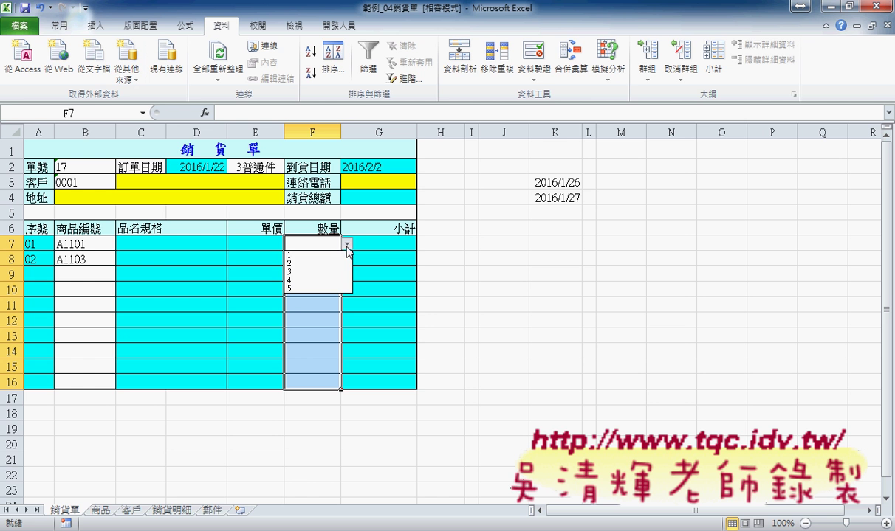
pyautogui.click(327, 255)
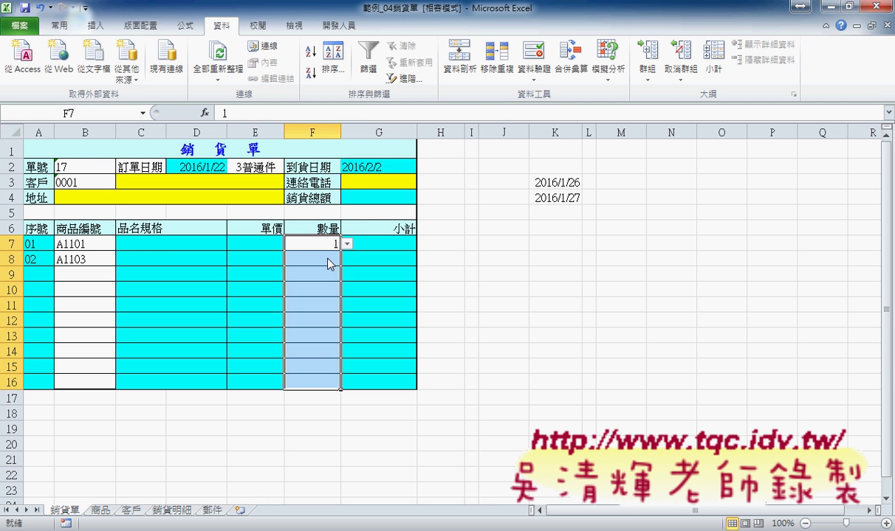
pyautogui.click(347, 197)
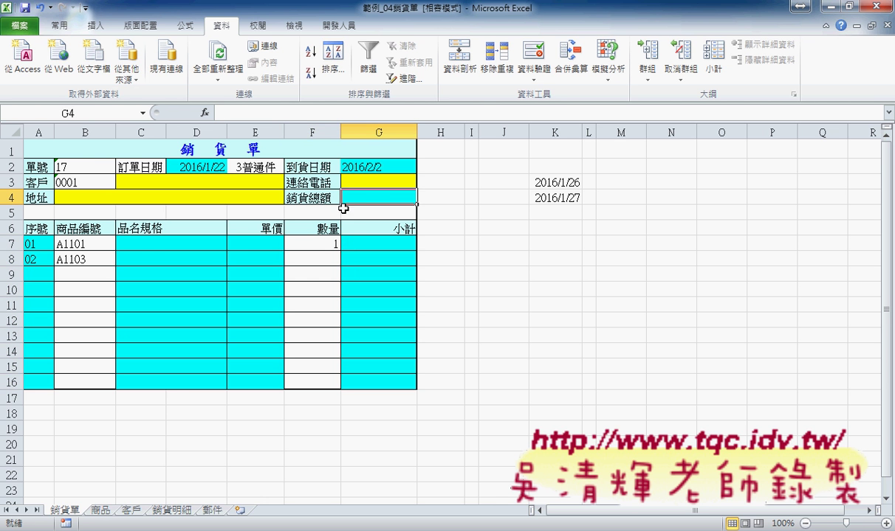